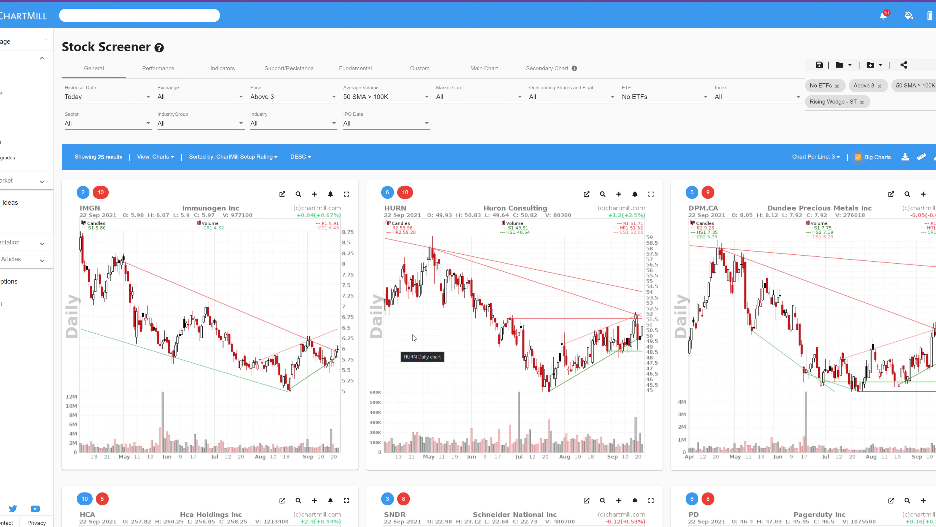
Scroll through the 25 Rising Wedge - ST result charts.
scroll(414, 337, down, 5)
scroll(416, 331, down, 5)
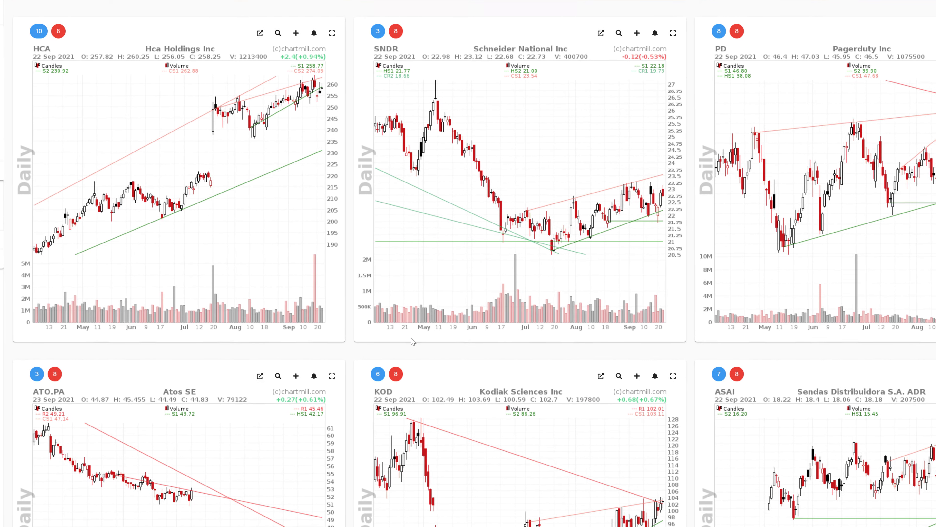
scroll(413, 342, down, 2)
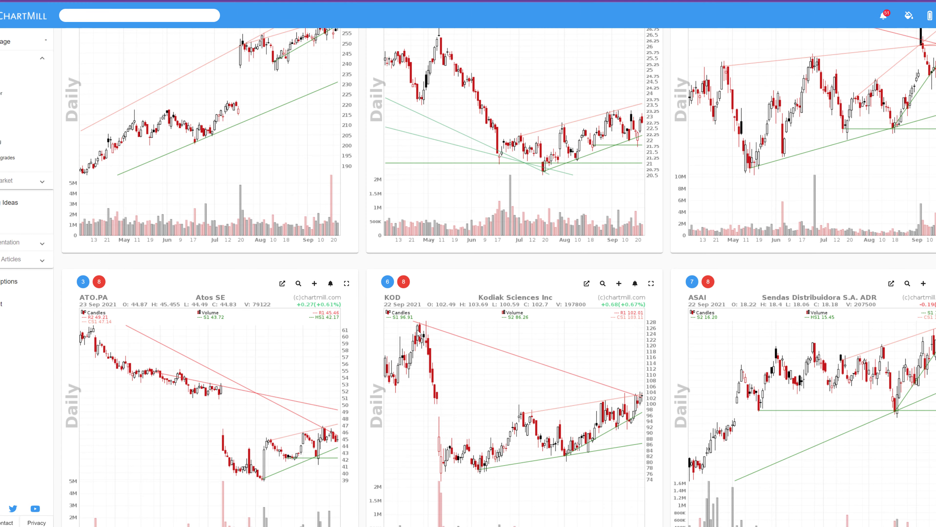
scroll(419, 332, up, 10)
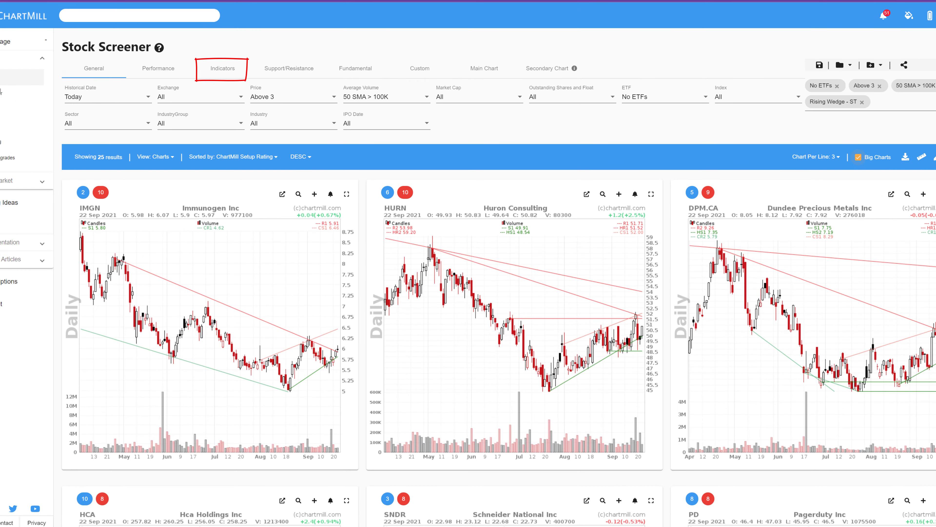
Switch the chart pattern filter to Rising Wedge to compare its 111 results.
click(213, 73)
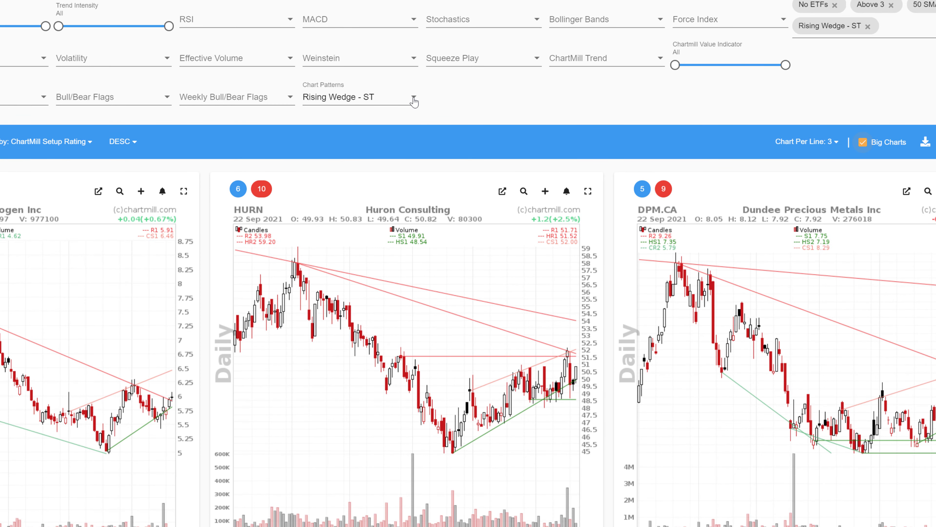
click(414, 99)
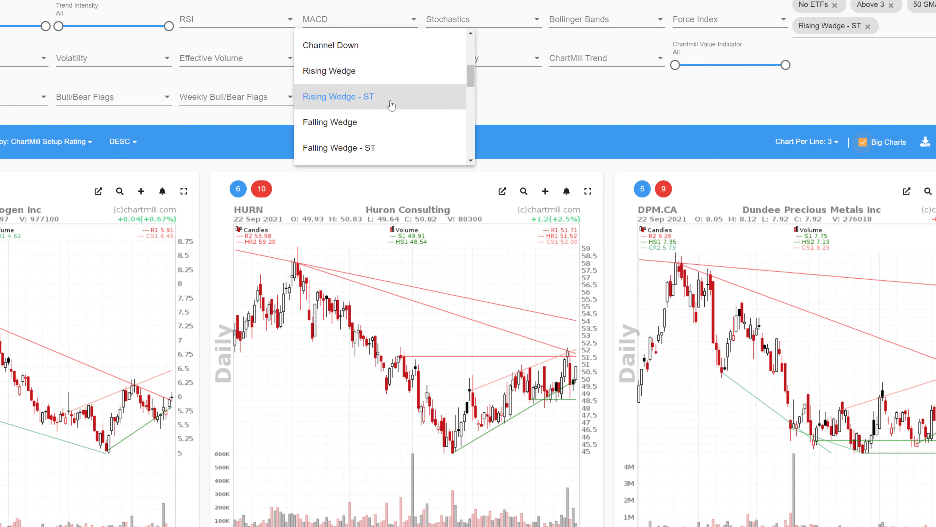
scroll(370, 99, up, 2)
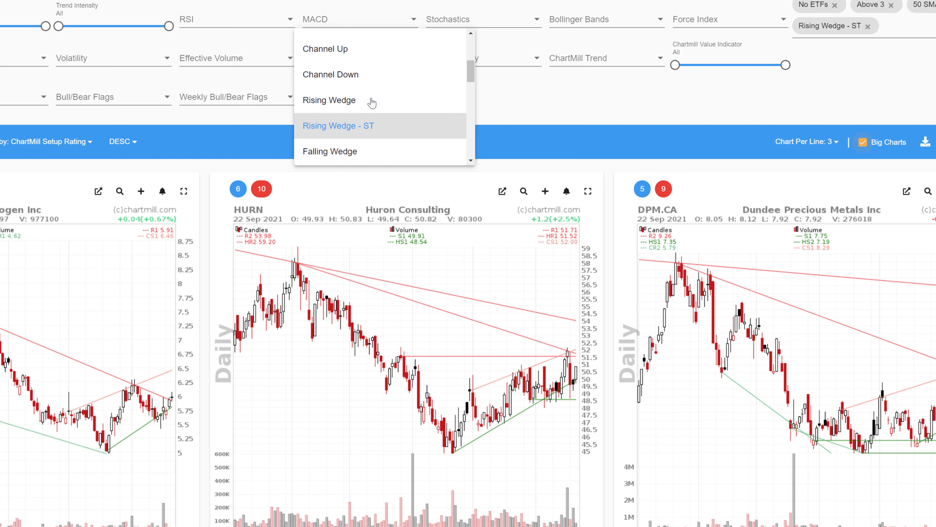
scroll(370, 99, down, 2)
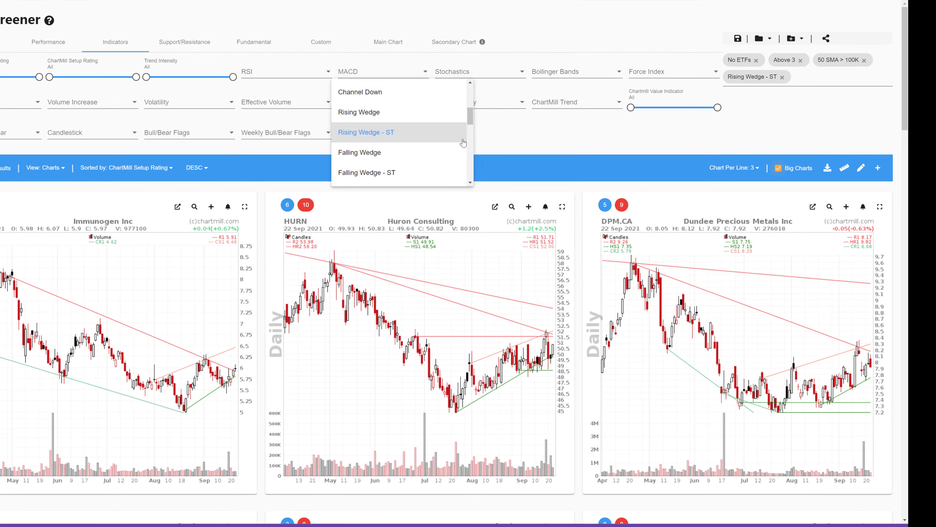
scroll(462, 109, up, 2)
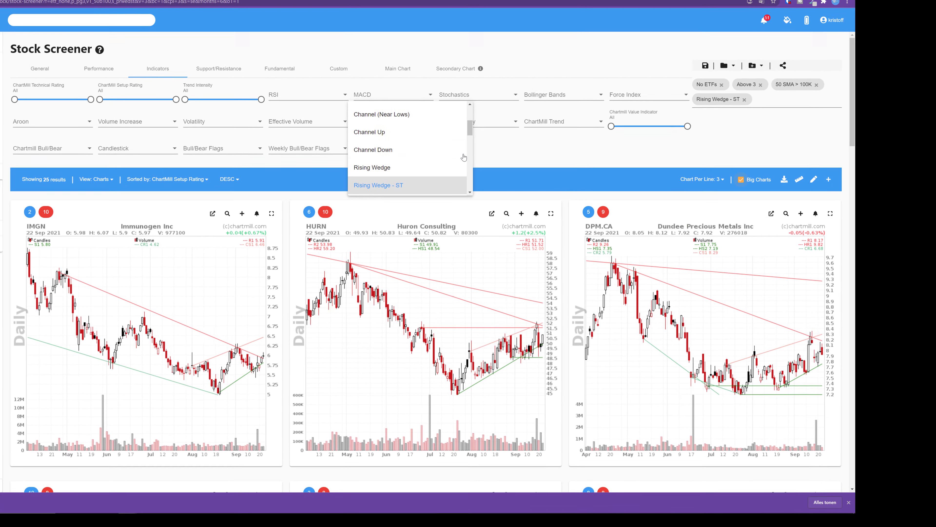
scroll(464, 158, down, 2)
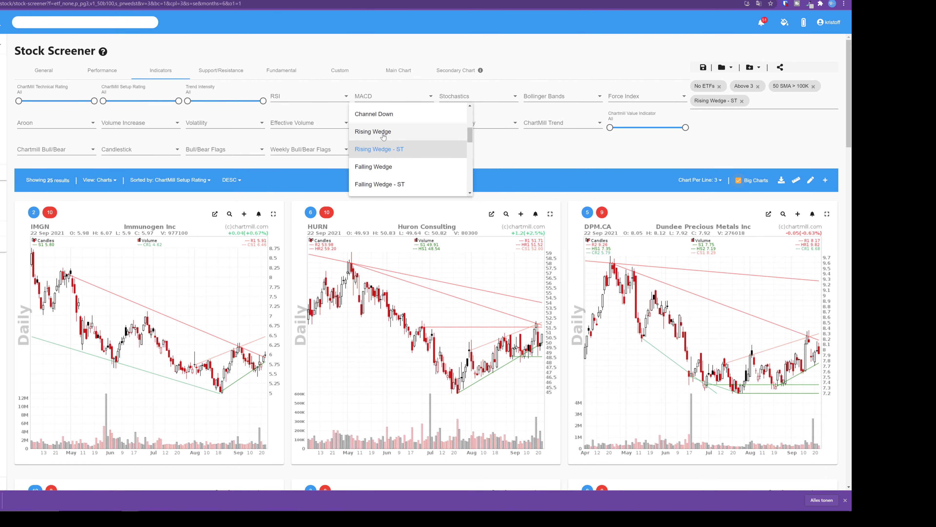
click(383, 136)
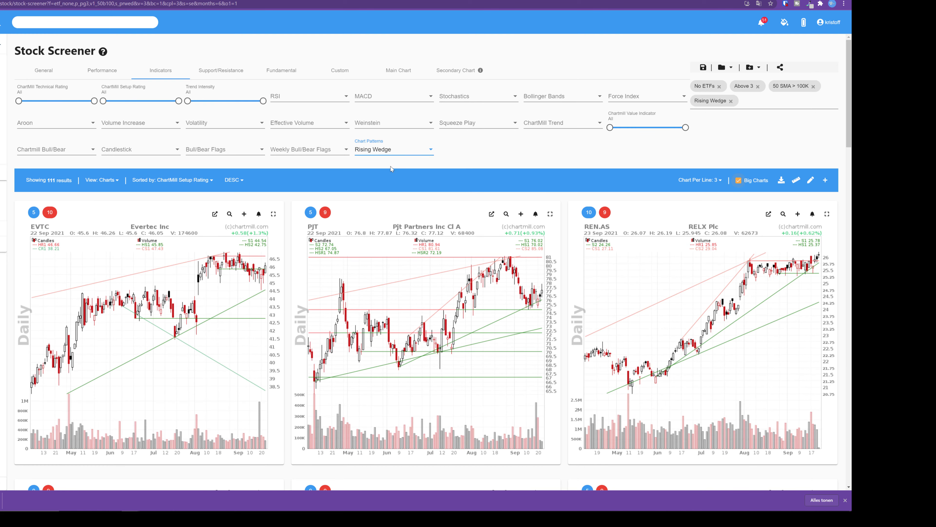
Set the chart pattern filter back to Rising Wedge - ST, listing 25 results.
scroll(391, 166, down, 8)
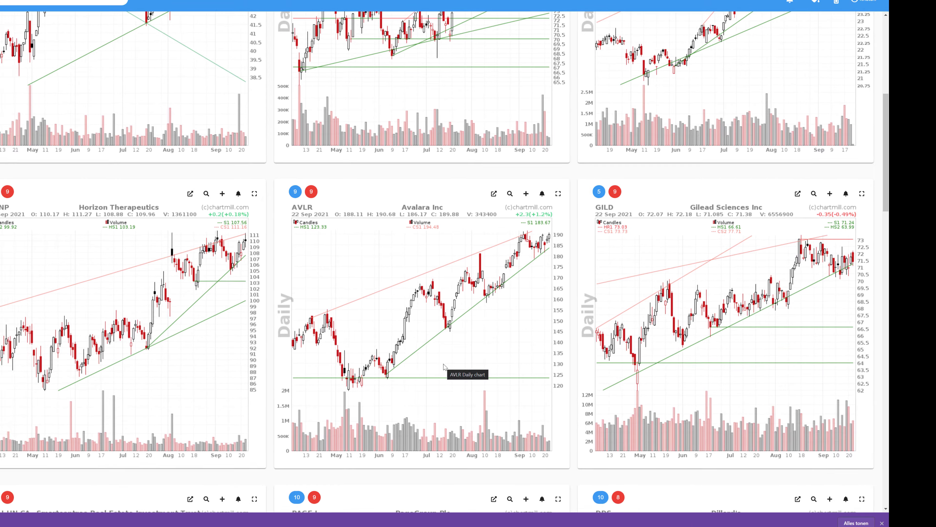
scroll(393, 148, up, 8)
click(400, 151)
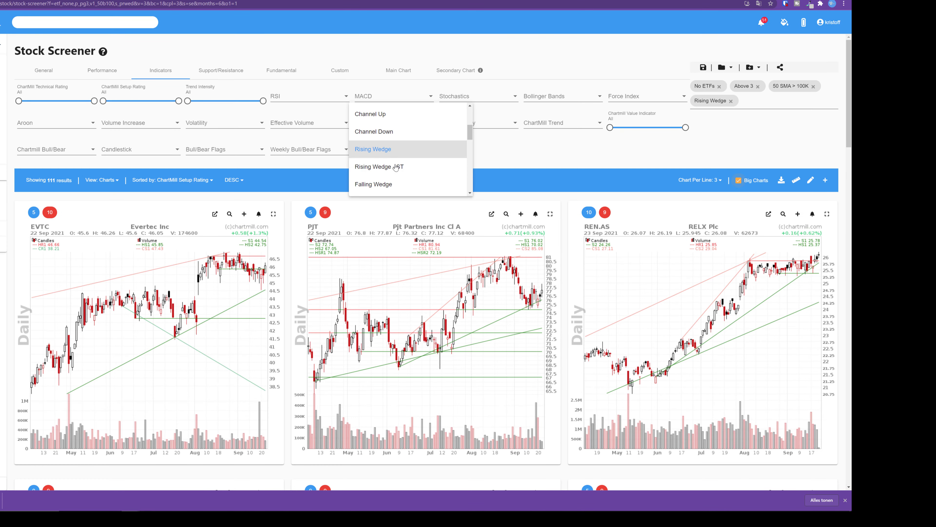
click(396, 166)
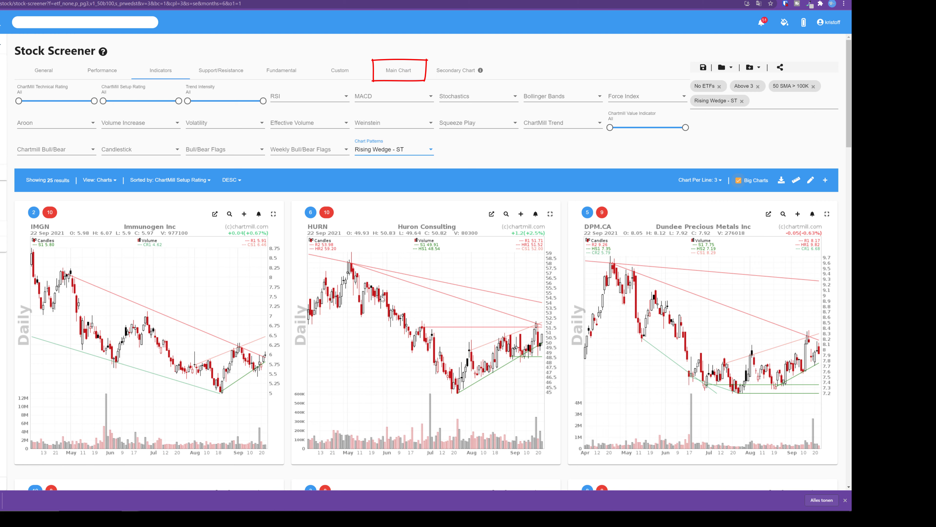
Add the Support+Resistance Lines overlay to every result chart.
click(407, 76)
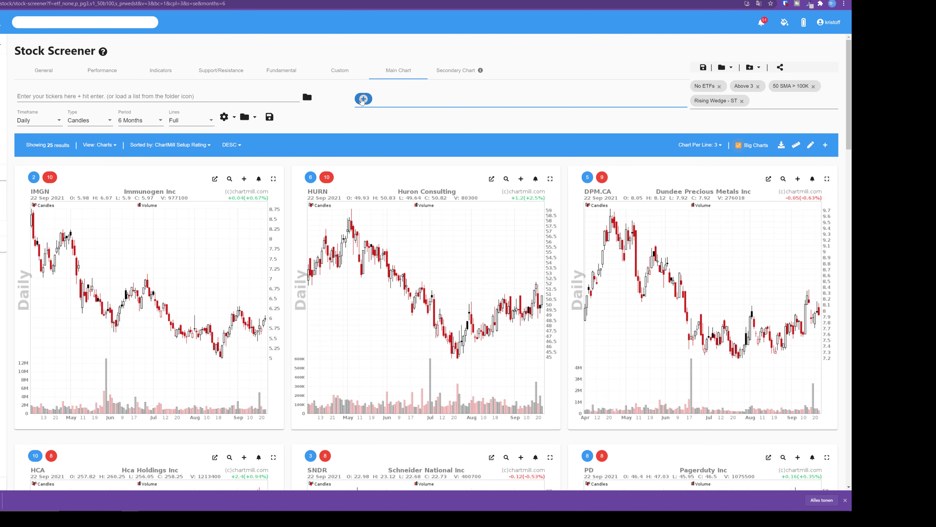
click(363, 99)
click(353, 263)
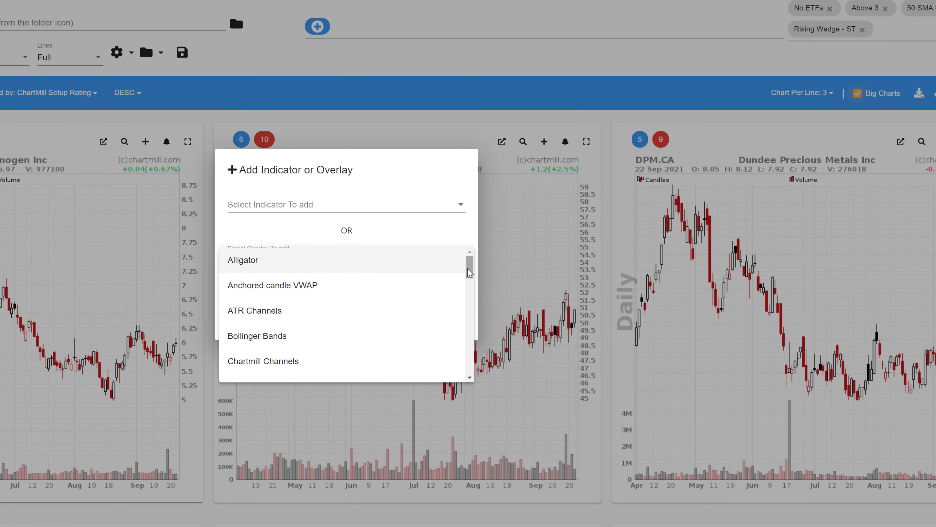
drag(469, 272, 473, 401)
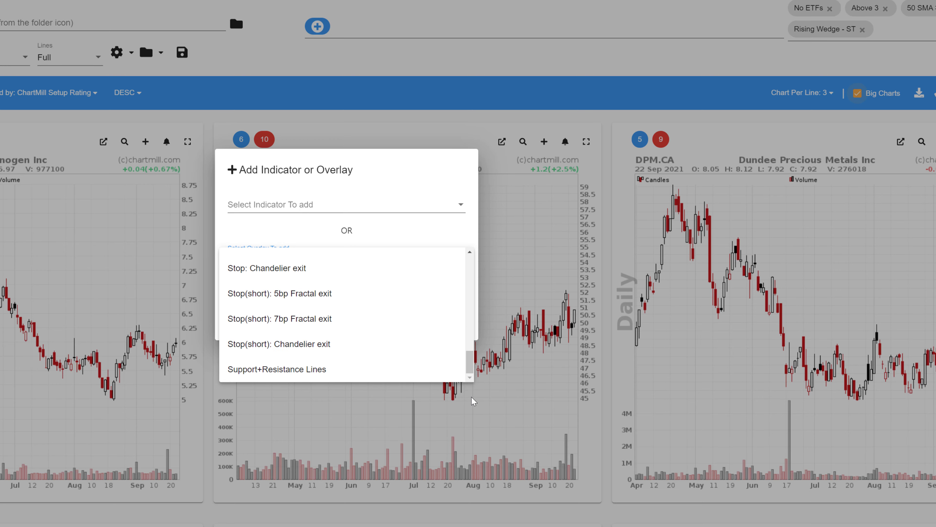
click(309, 370)
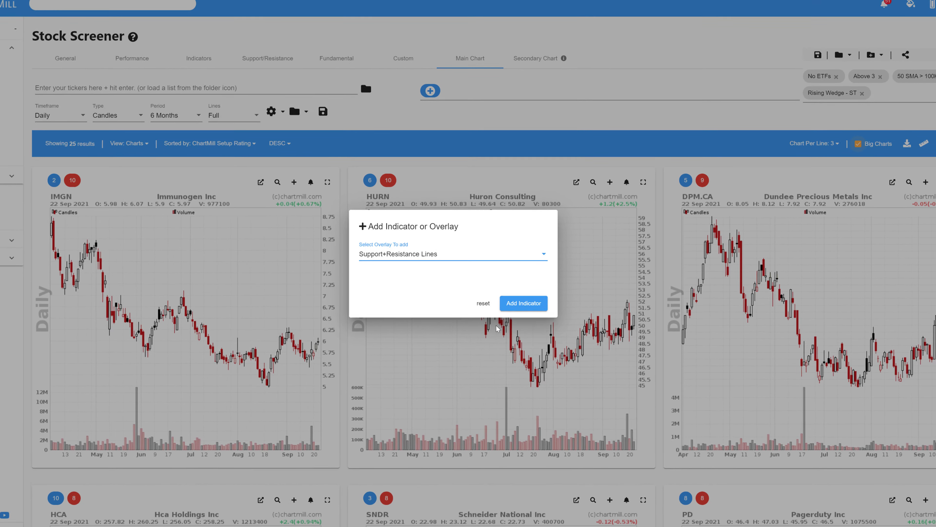
click(484, 298)
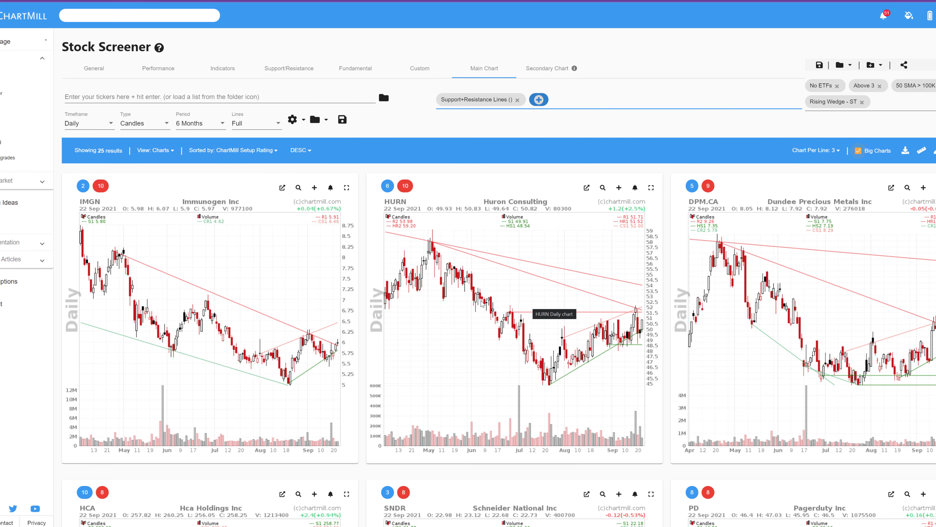
Scroll through the charts and back up to the screener's filter panel.
scroll(481, 301, down, 9)
scroll(481, 302, down, 16)
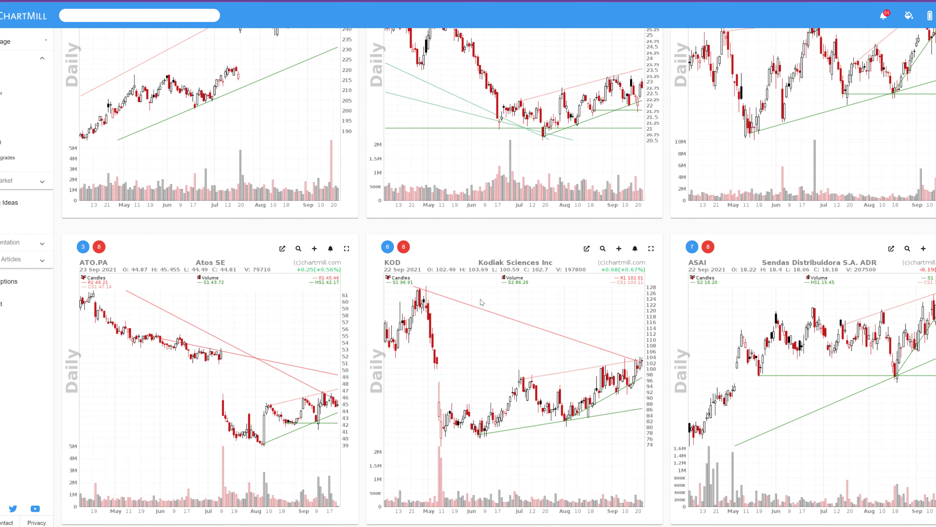
scroll(481, 300, down, 2)
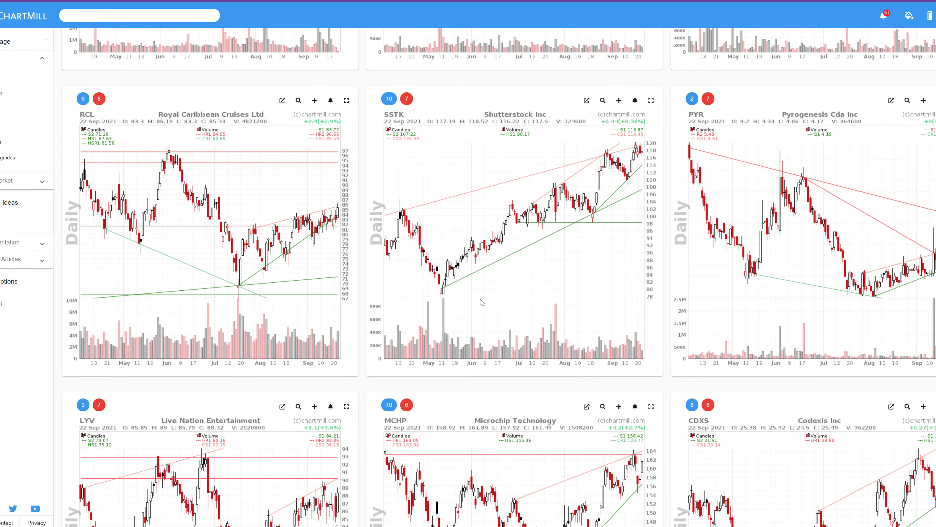
scroll(481, 299, up, 14)
scroll(481, 302, up, 13)
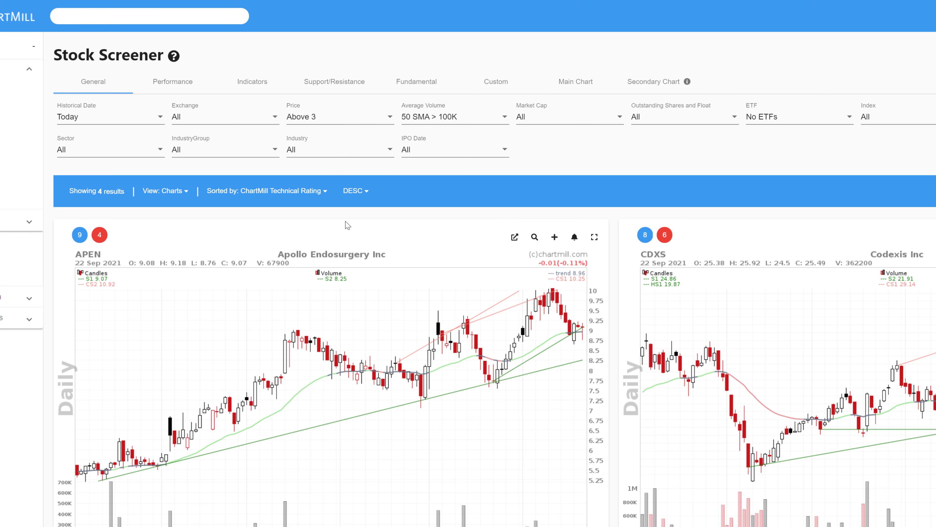
Review the Performance, Fundamental and Indicators filters, then scroll to the Ryder and Fugro charts.
click(162, 82)
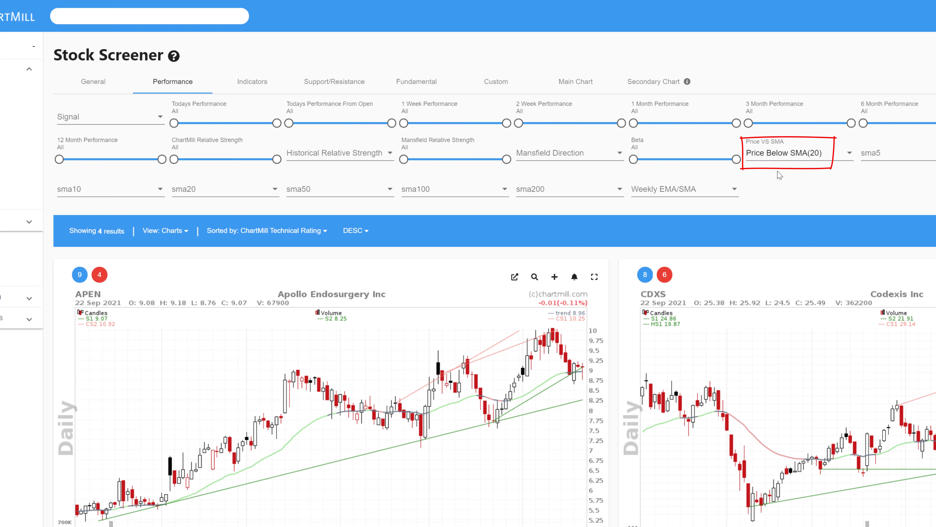
click(439, 84)
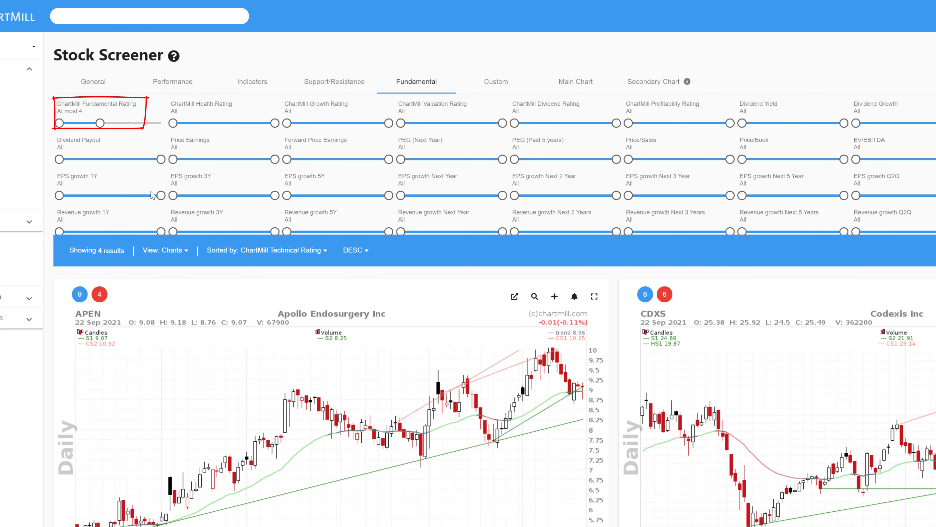
click(245, 82)
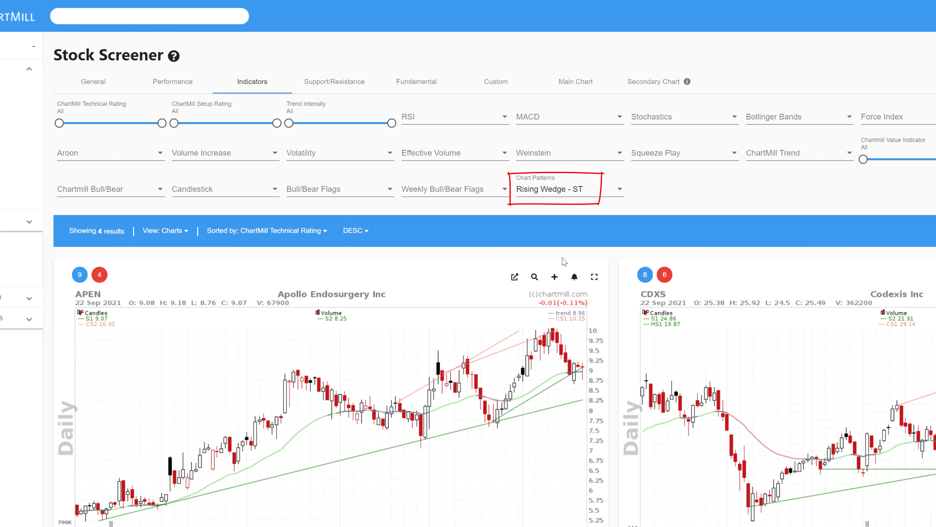
scroll(438, 246, down, 3)
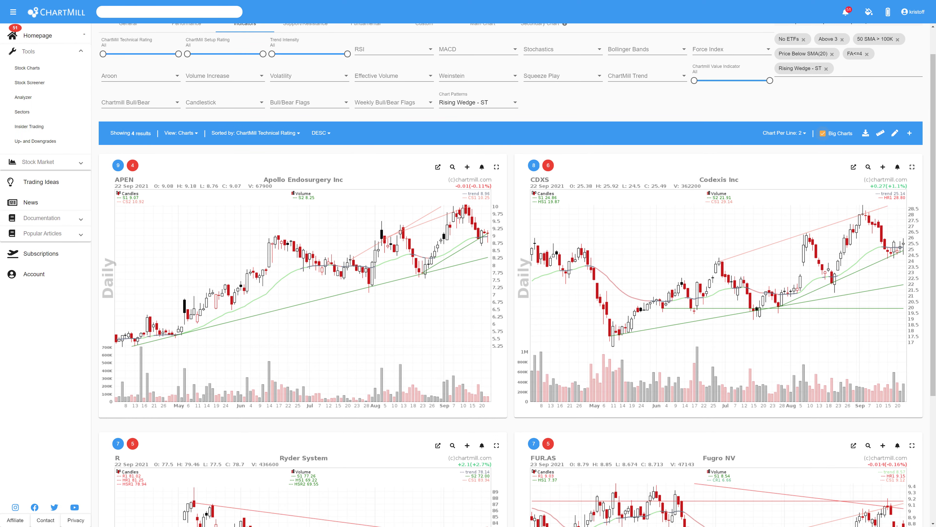
scroll(438, 245, down, 4)
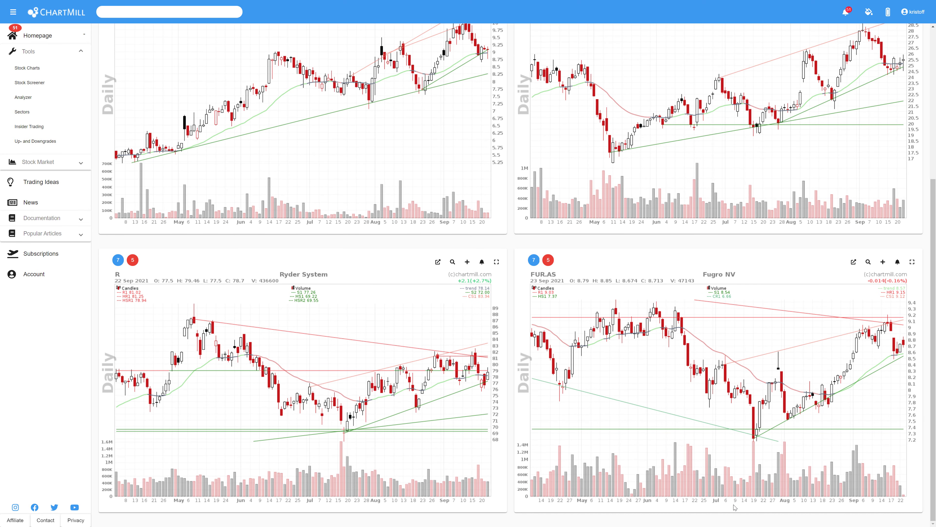
View the Fugro NV (FUR.AS) chart full screen, then return to all results.
click(912, 262)
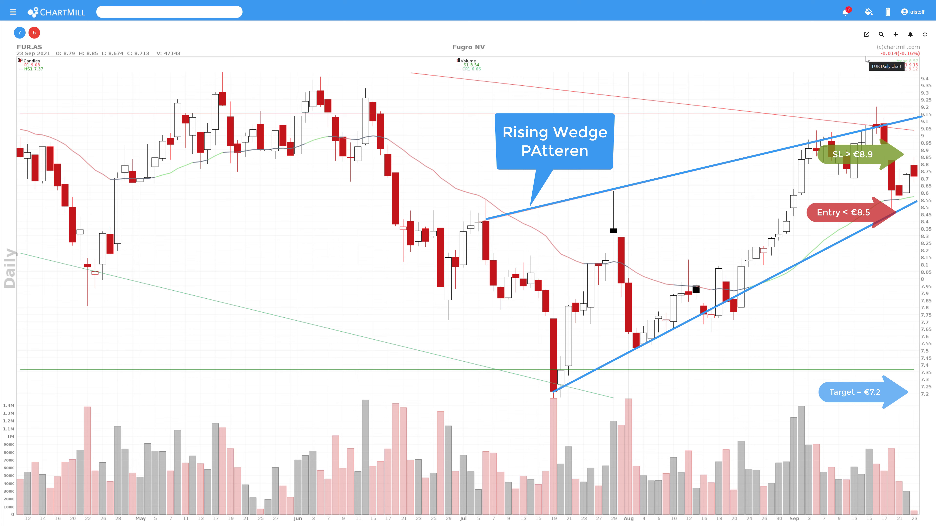
click(924, 35)
Save the current screener configuration as a screen named 'test'.
scroll(519, 177, up, 6)
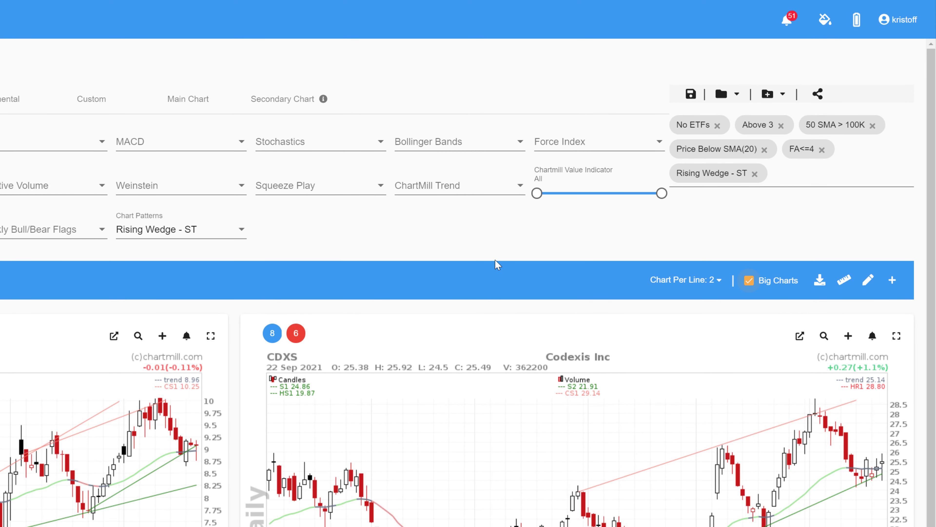
click(691, 94)
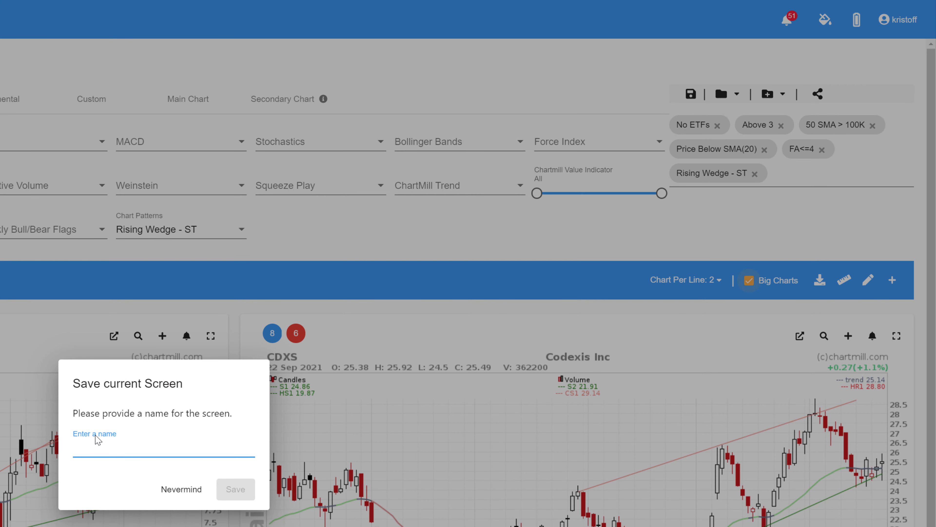
text(test)
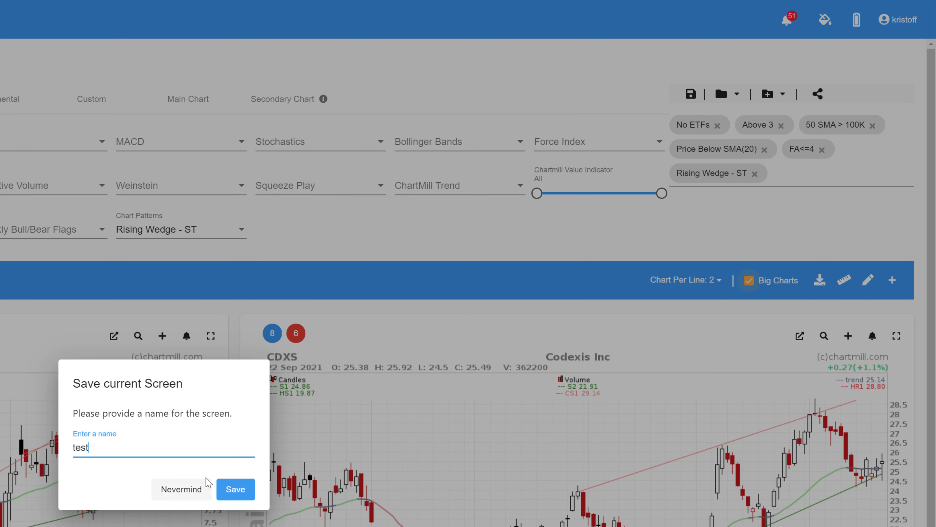
click(231, 488)
click(216, 447)
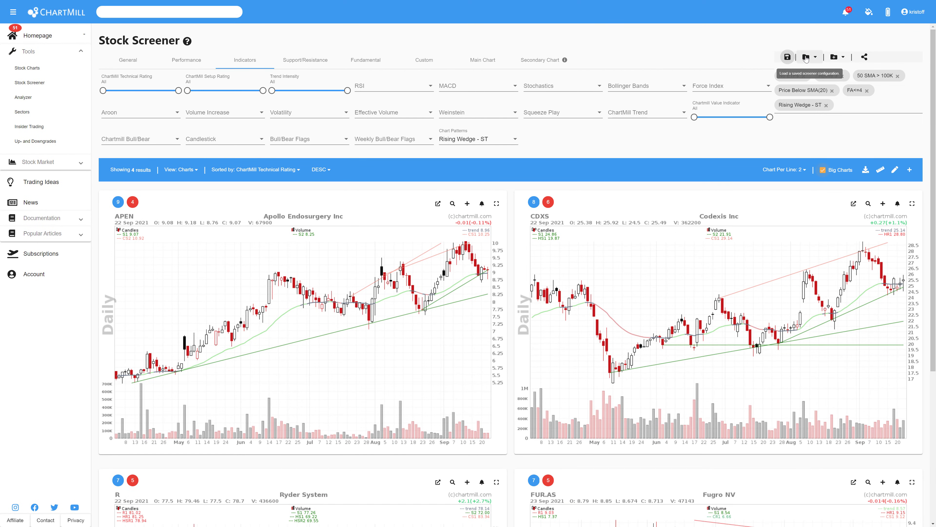
Check the saved screens list and the Screener Settings page under My Account.
click(806, 57)
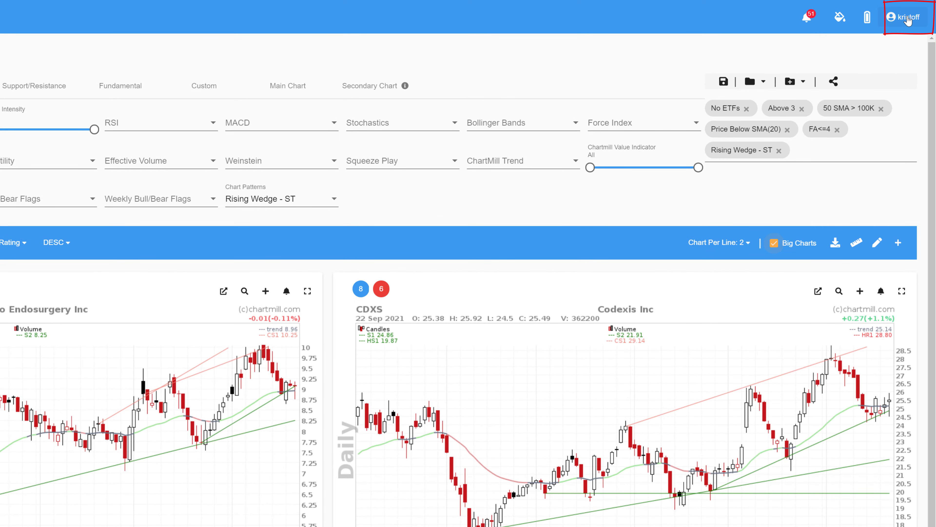
click(907, 20)
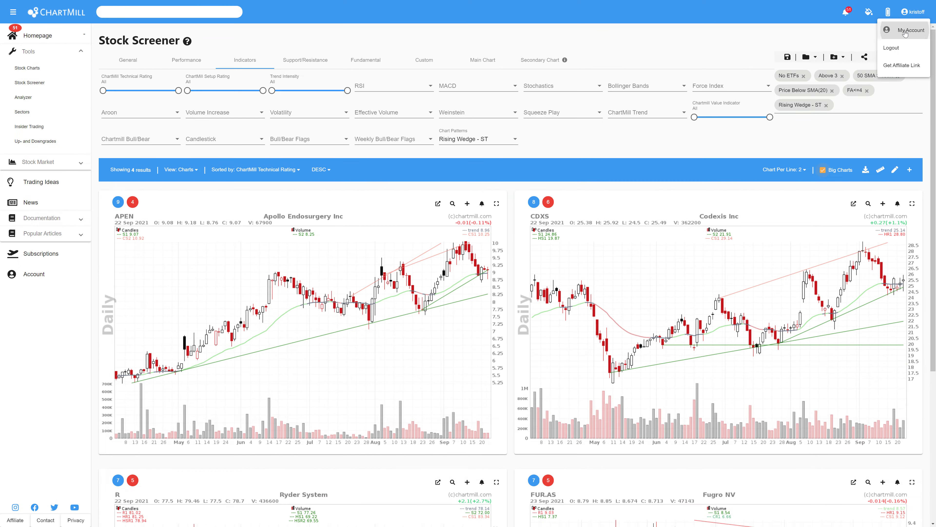
click(899, 42)
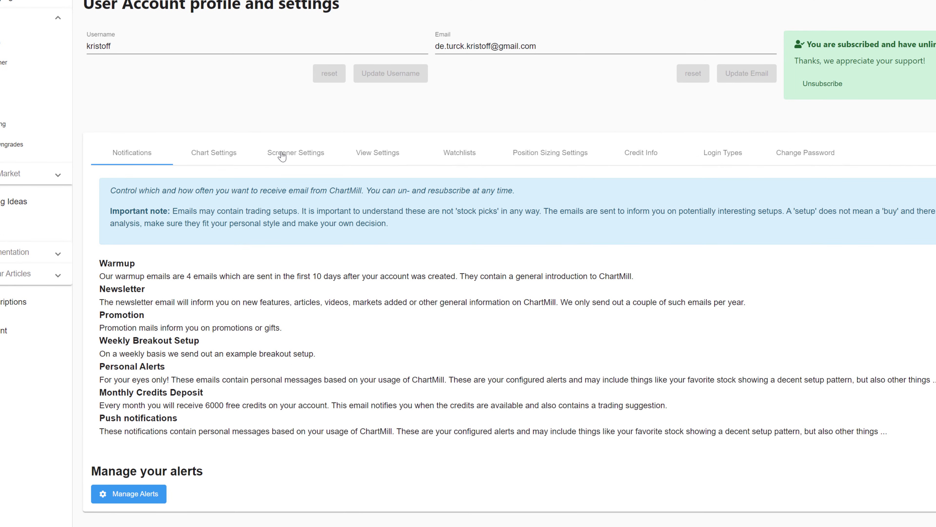
click(282, 156)
scroll(202, 308, down, 3)
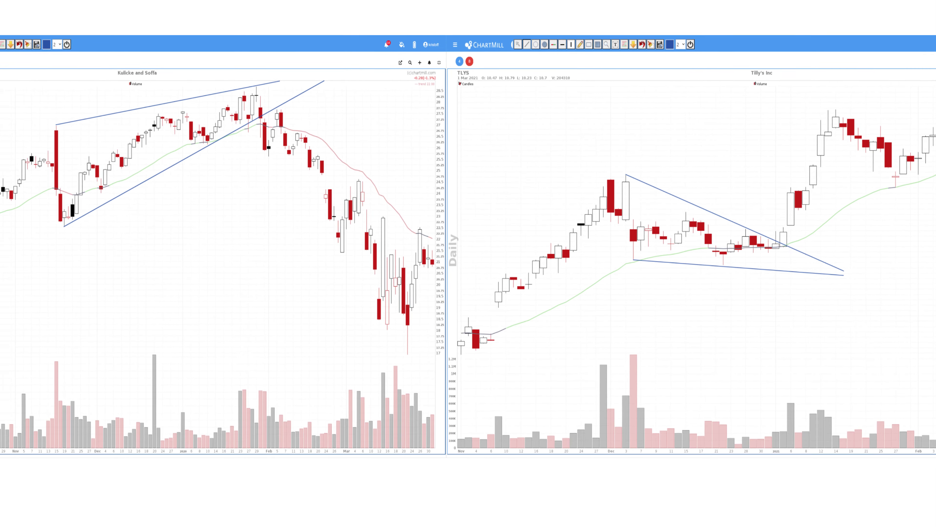
Draw red arrows marking Kulicke and Soffa's rising wedge and Tilly's falling wedge.
drag(175, 258, 195, 173)
mouse_move(175, 198)
mouse_down()
mouse_move(196, 165)
mouse_move(205, 200)
mouse_up()
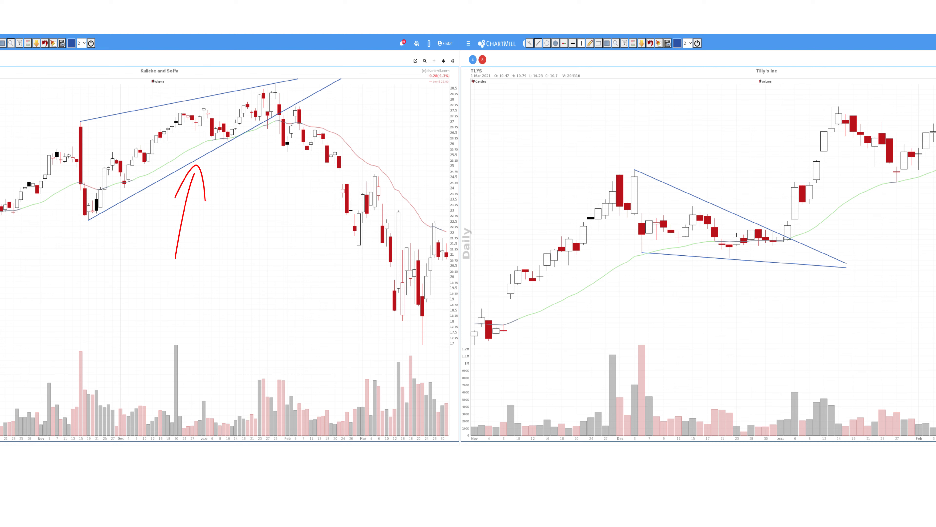
drag(722, 123, 747, 205)
mouse_move(752, 175)
mouse_down()
mouse_move(748, 214)
mouse_move(724, 188)
mouse_up()
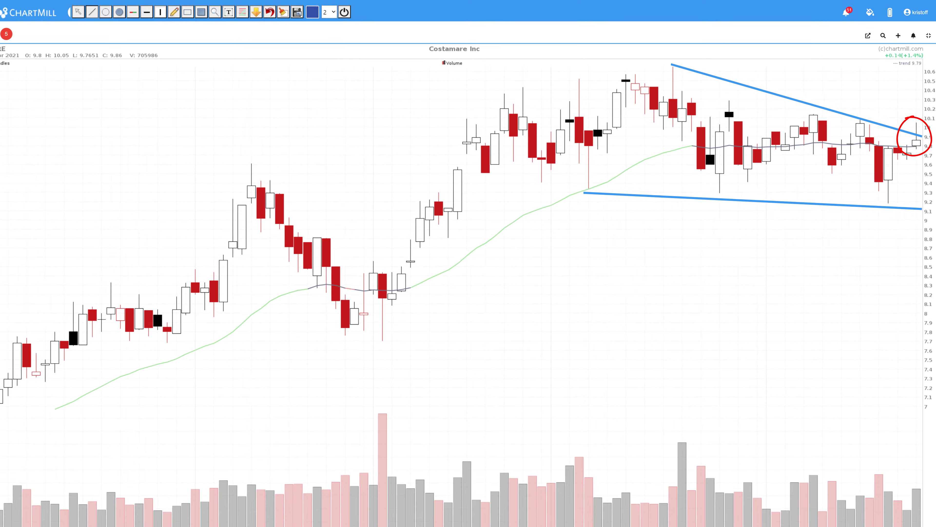
Draw an arrow toward the Costamare wedge apex, then clear the circle and arrow annotations.
drag(915, 229, 917, 472)
key(Escape)
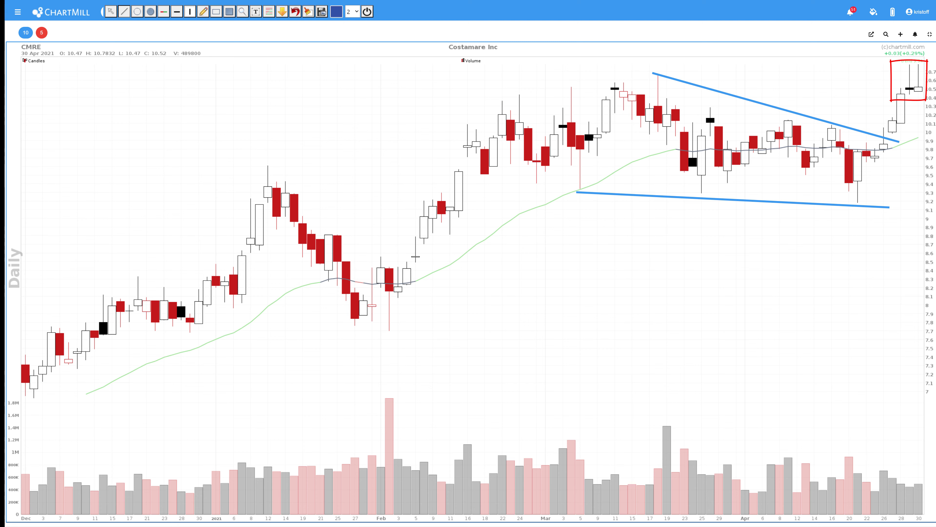
Draw a red arrow pointing at Costamare's breakout candle.
drag(891, 190, 890, 144)
mouse_move(883, 158)
mouse_down()
mouse_move(890, 138)
mouse_move(899, 156)
mouse_up()
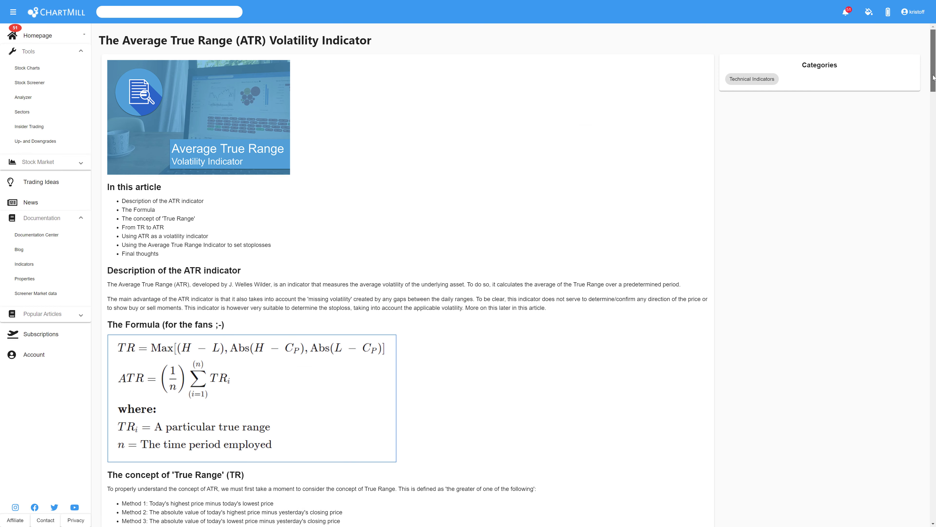
Scroll the ATR article through True Range Methods I–III to the 'From TR to ATR' section.
drag(933, 77, 934, 202)
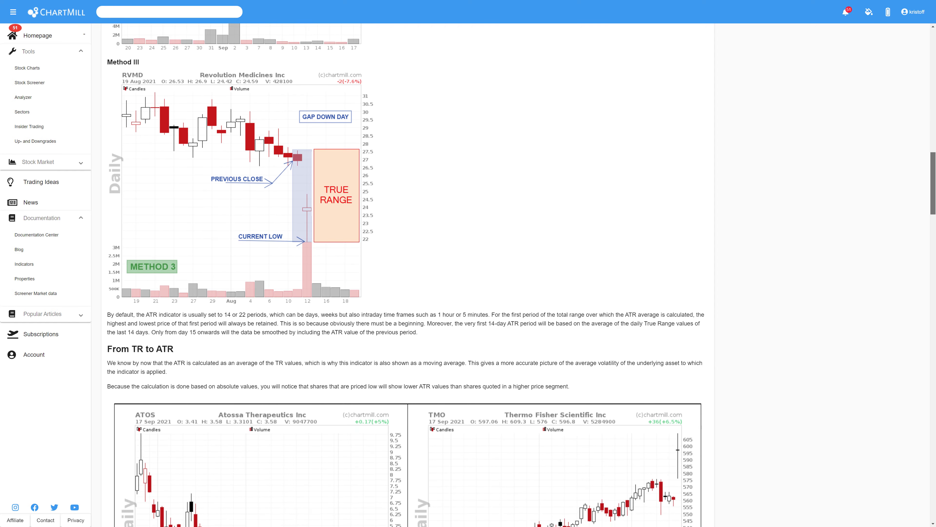